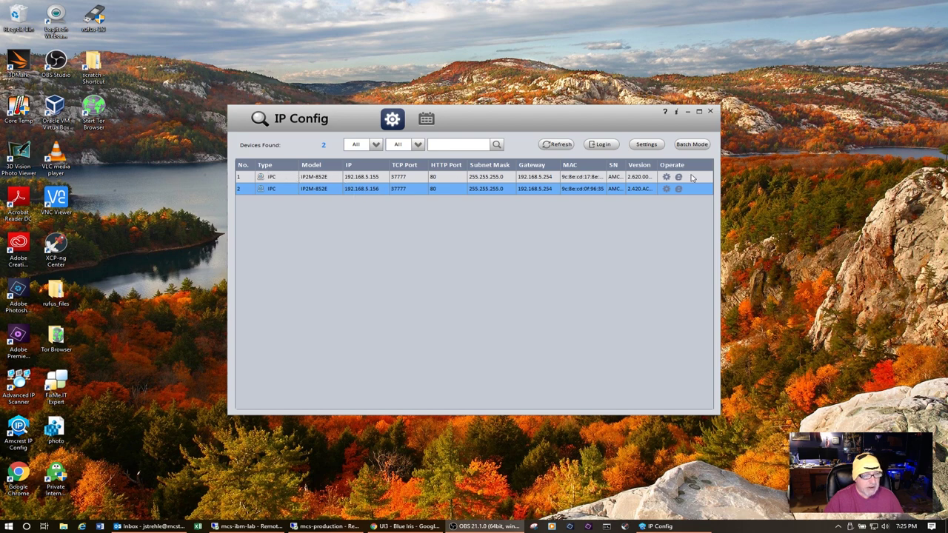
Step: Log in to the camera at 192.168.5.156 with the admin account password
click(603, 146)
drag(491, 265, 442, 265)
text(admin)
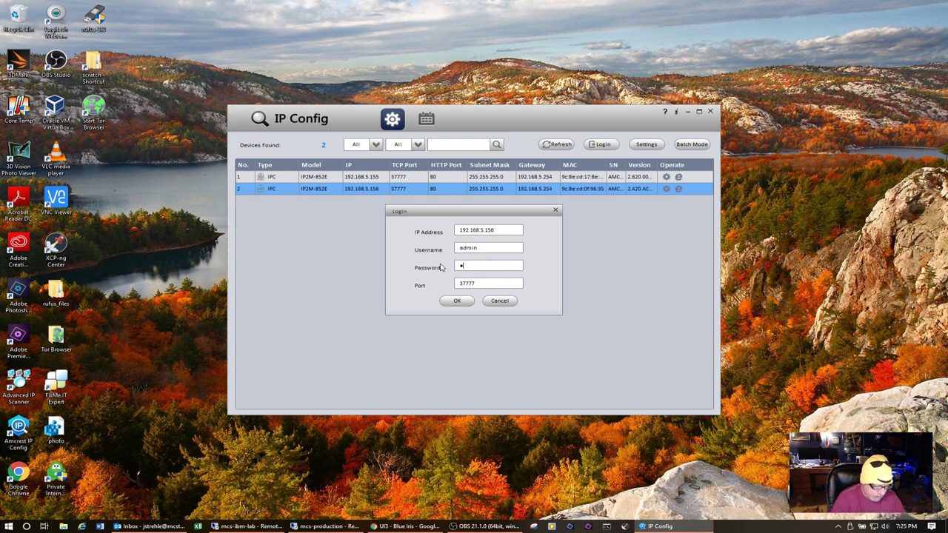
text(12)
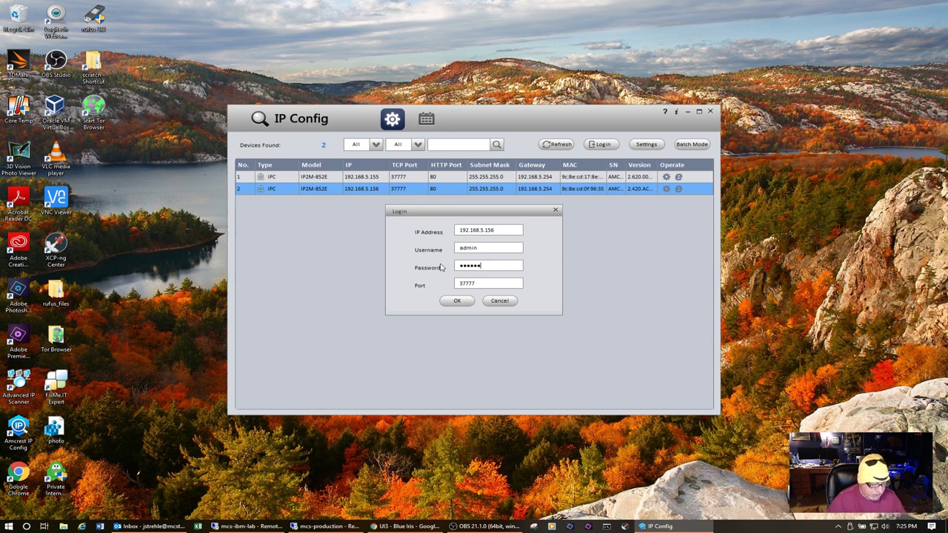
text(3)
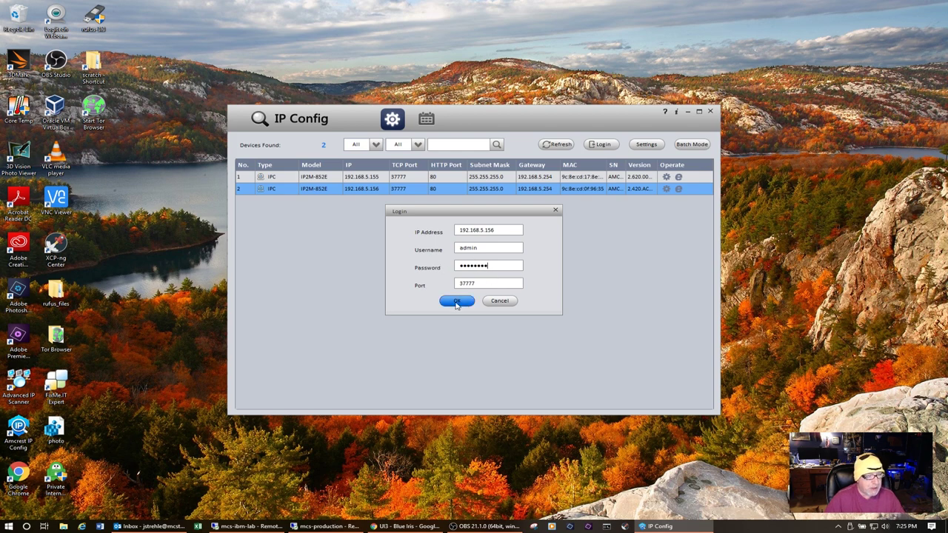
click(455, 301)
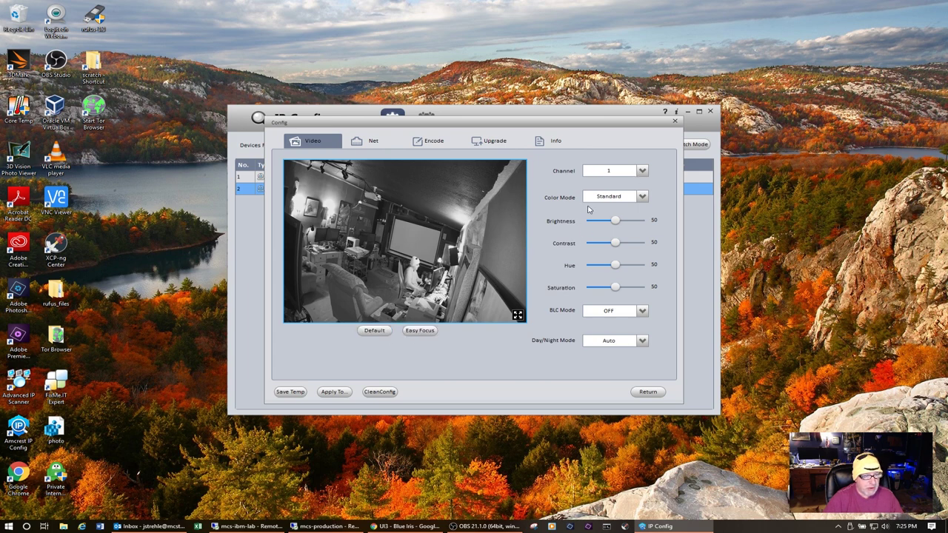
Step: Check the Color Mode and Channel choices without changing them, then show the Net settings
click(648, 201)
click(648, 201)
click(643, 172)
click(643, 173)
click(372, 144)
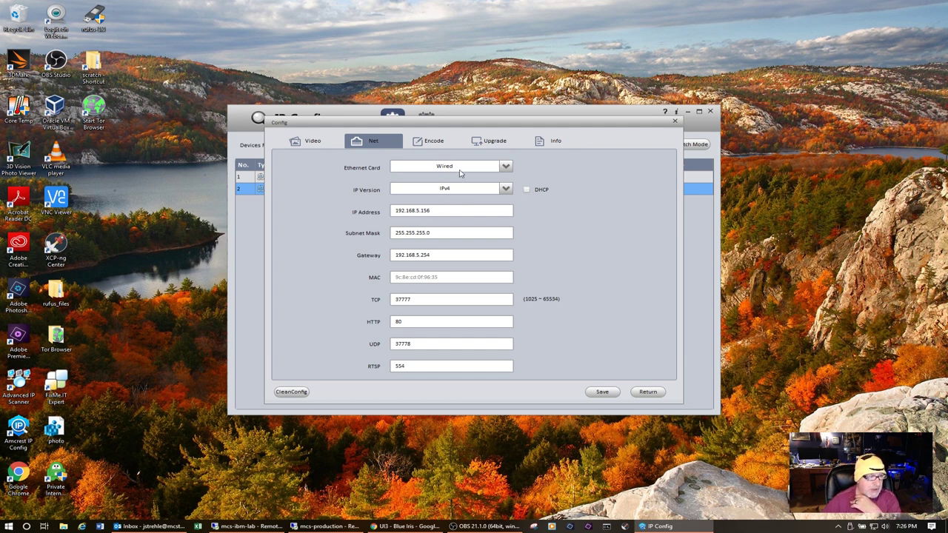
Step: Show the encoding: main stream H.264H 1080P 30fps CBR 2048 kbps, sub stream VGA 512 kbps
click(435, 145)
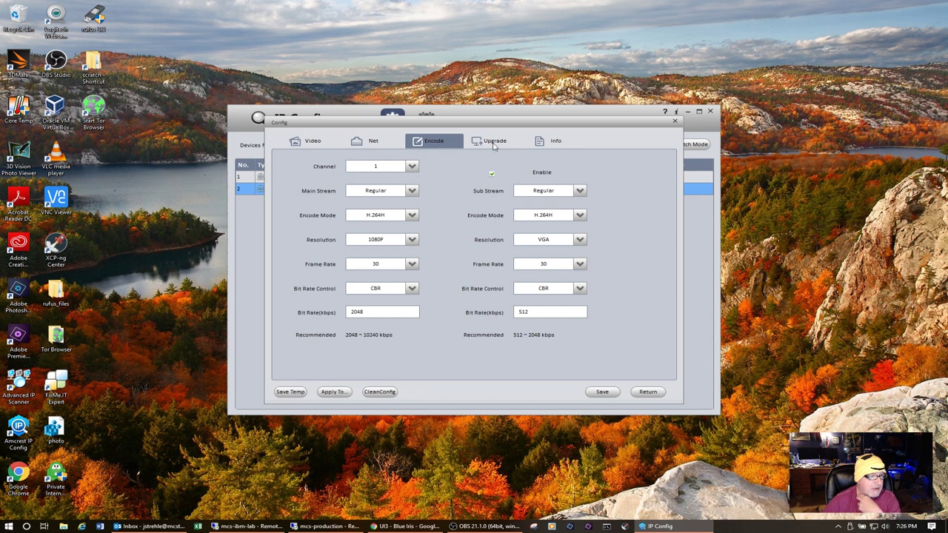
Step: View the camera's firmware Upgrade page, then its device Info page
click(496, 143)
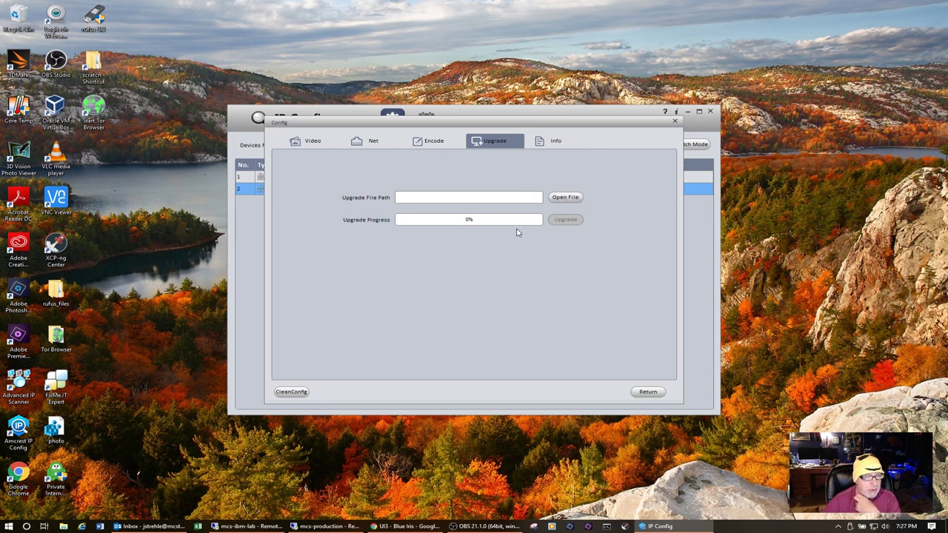
click(552, 143)
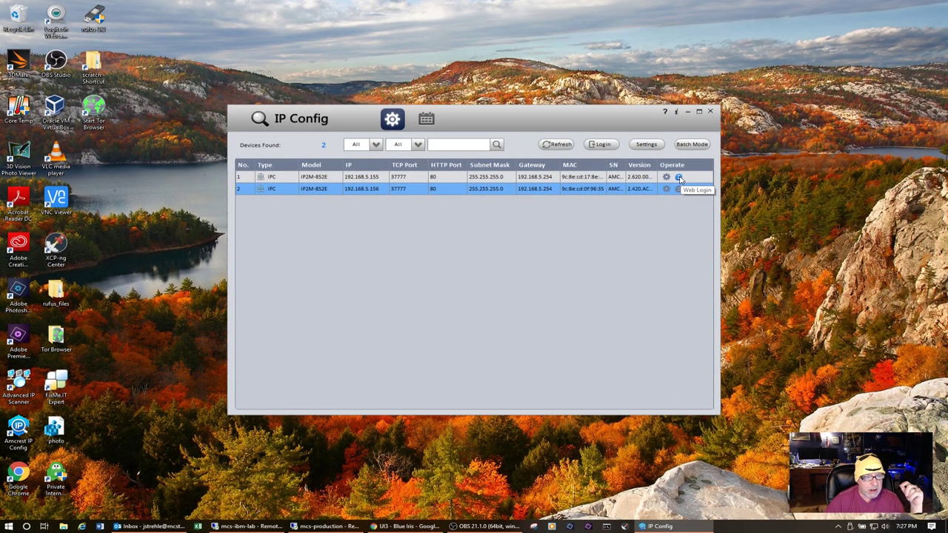
Step: Open 192.168.5.156's web page in Internet Explorer, allow both prompts, and sign in with the password
click(679, 179)
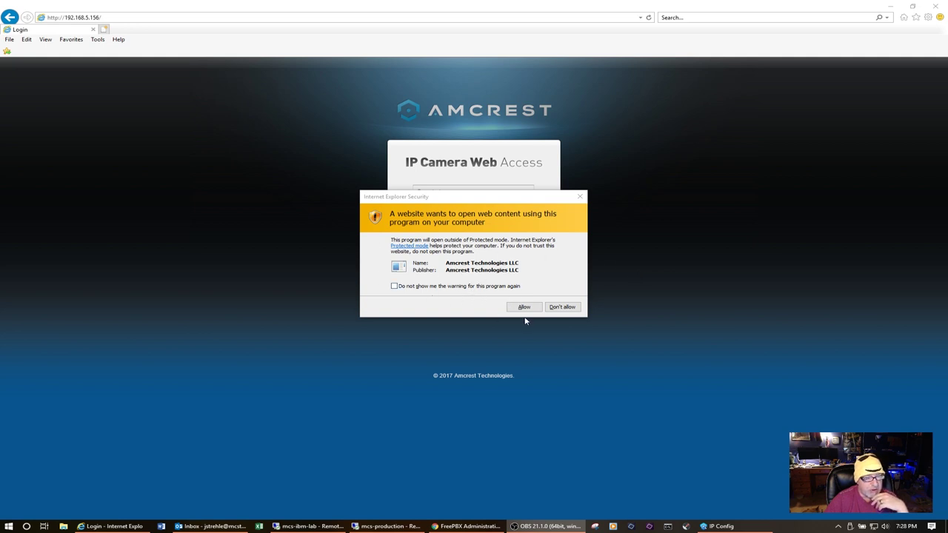
click(523, 307)
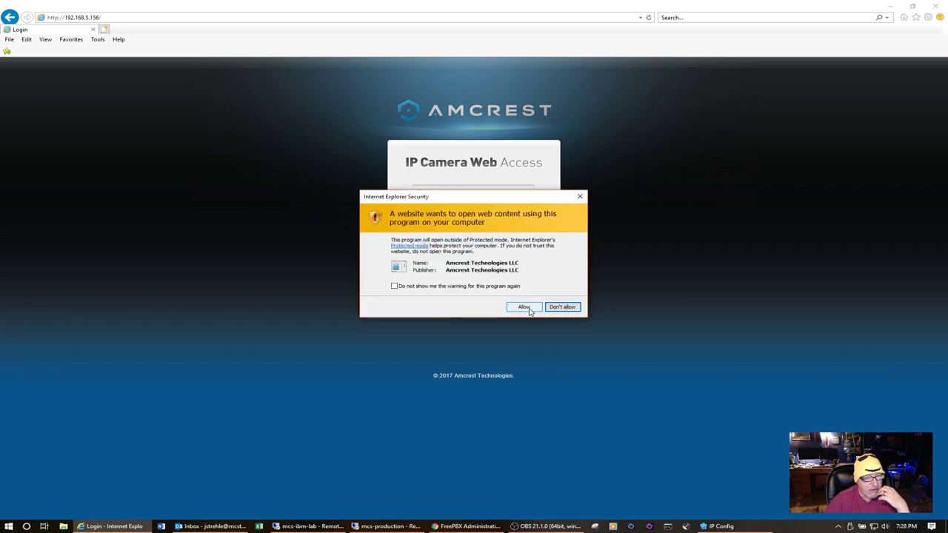
click(529, 309)
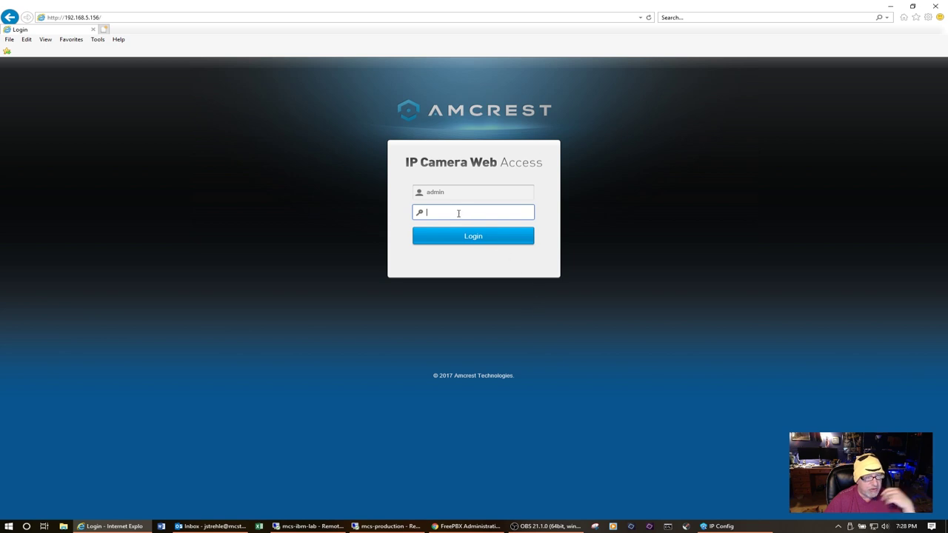
text(admin)
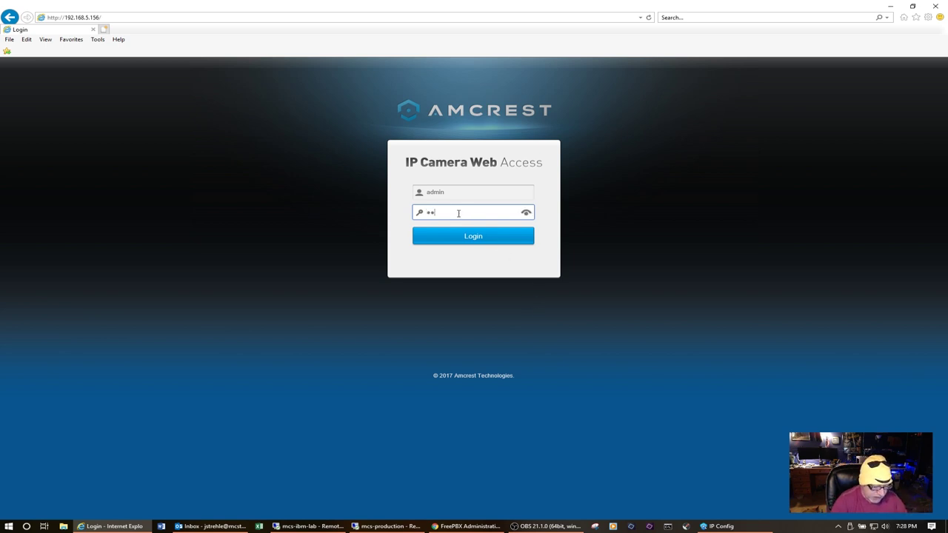
text(123)
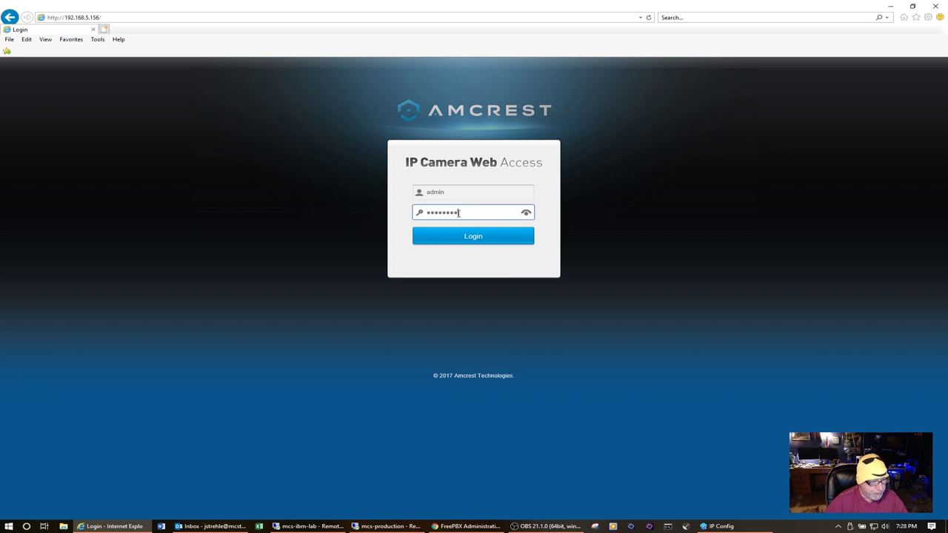
click(471, 246)
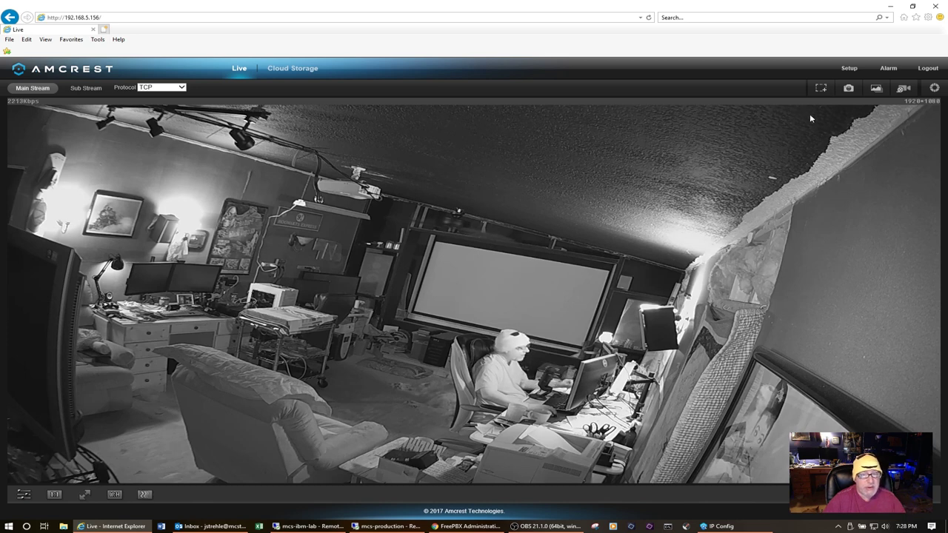
Step: In Setup, step through Exposure, BLC Mode, WB, Day & Night, Night Vision, Picture, then Video
click(850, 68)
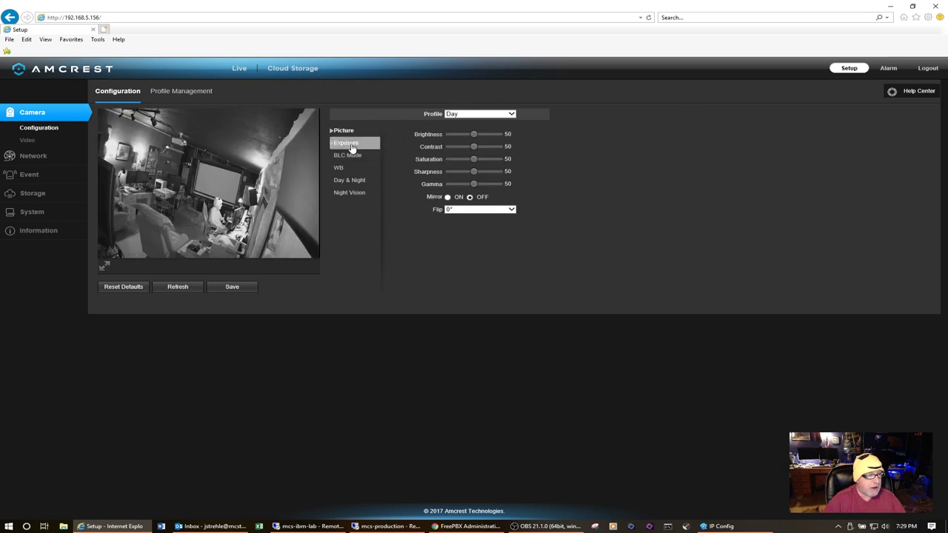
click(352, 148)
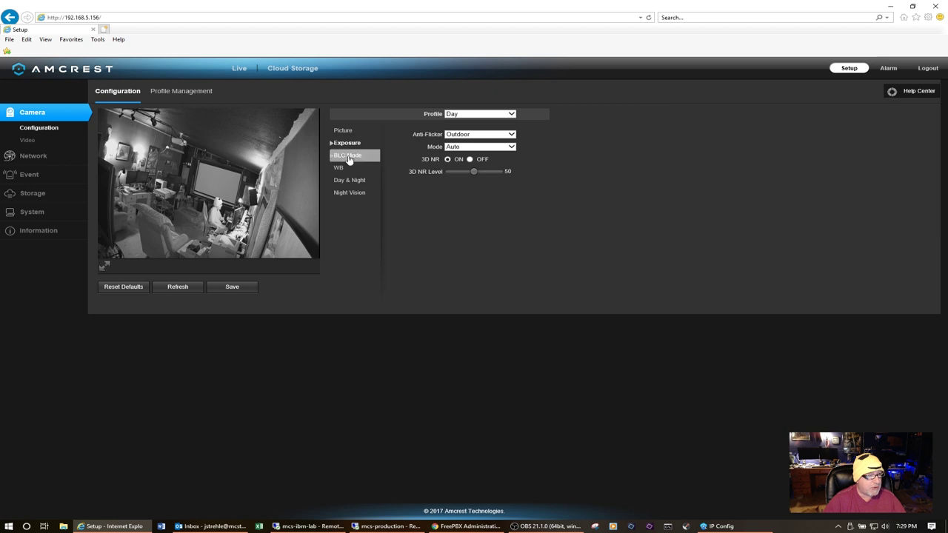
click(350, 160)
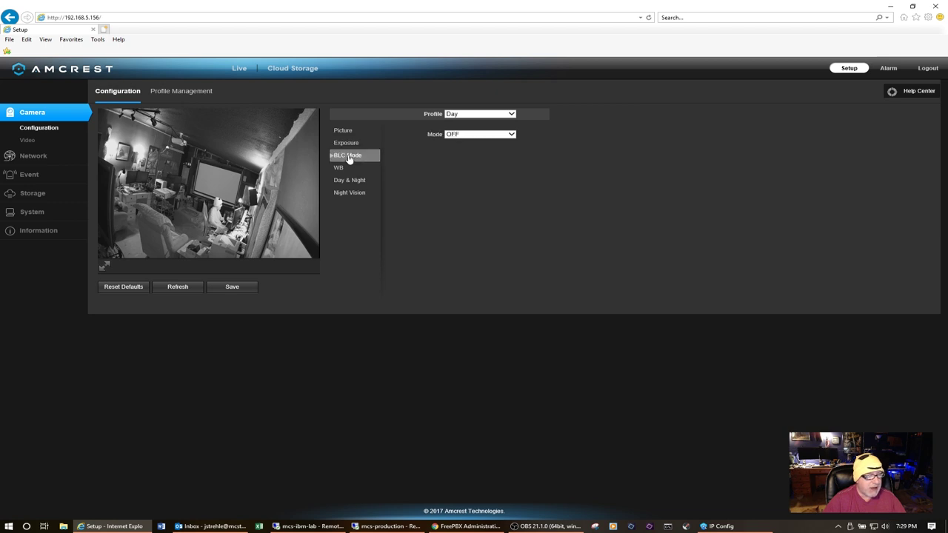
click(341, 168)
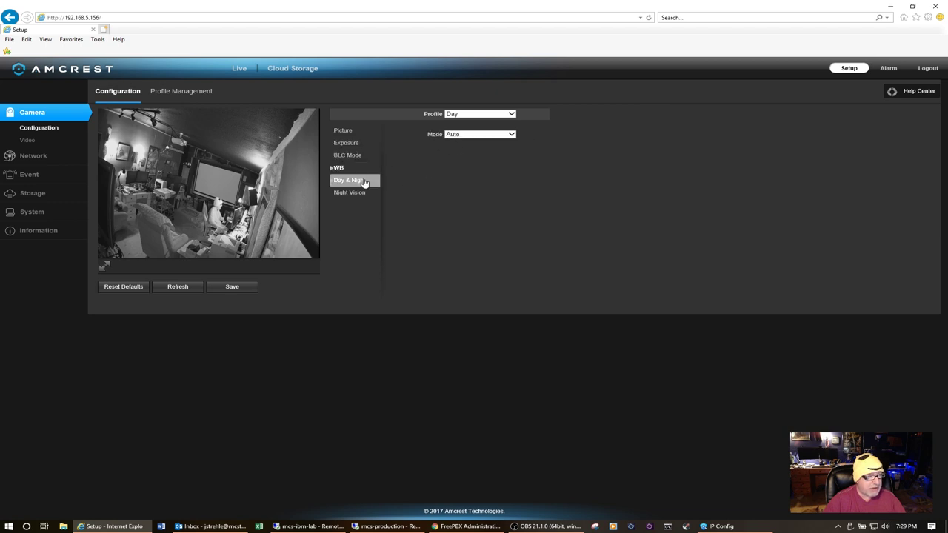
click(363, 181)
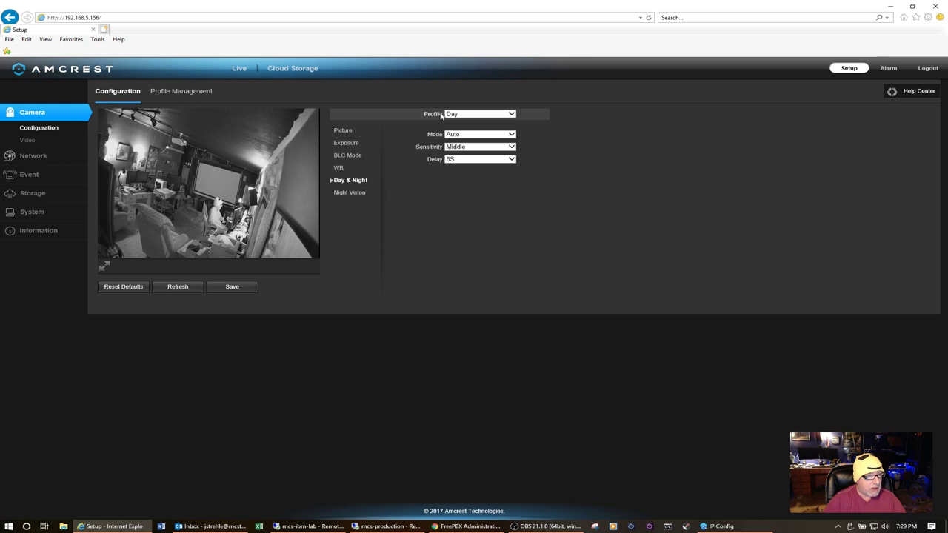
click(356, 195)
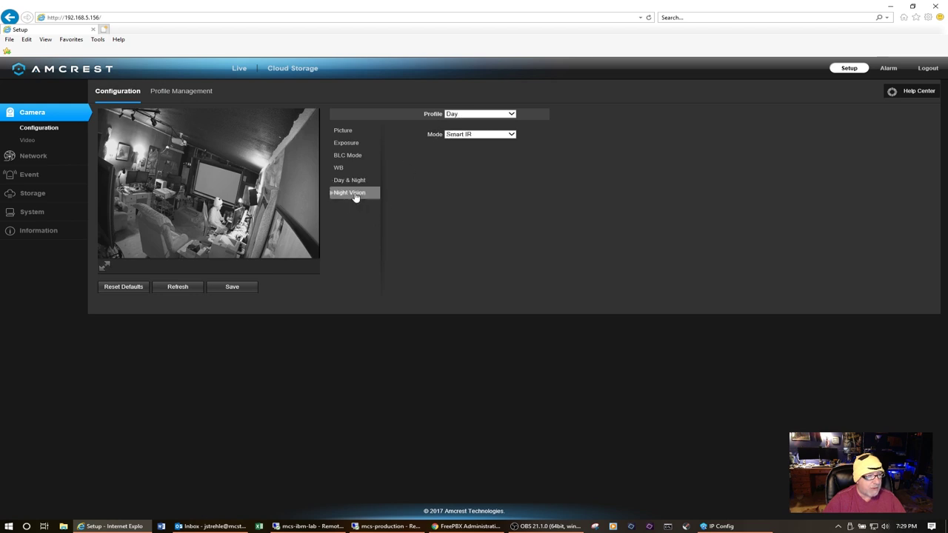
click(356, 137)
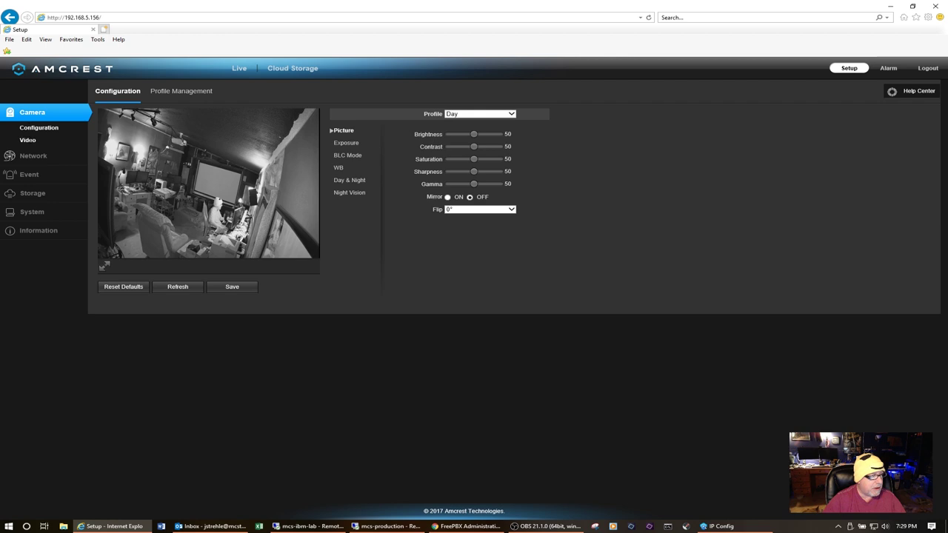
click(28, 139)
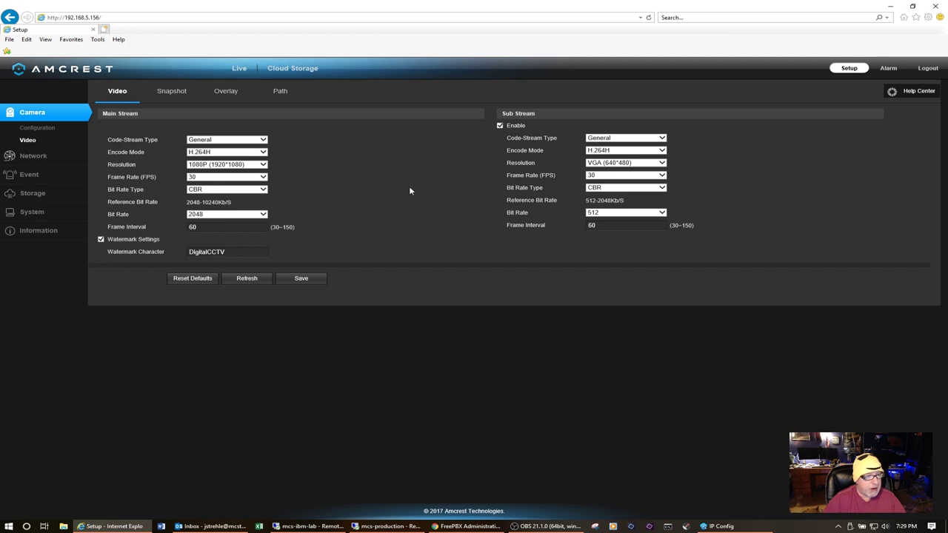
Step: Go from the Snapshot tab to the Overlay tab showing the four privacy mask regions
key(Tab)
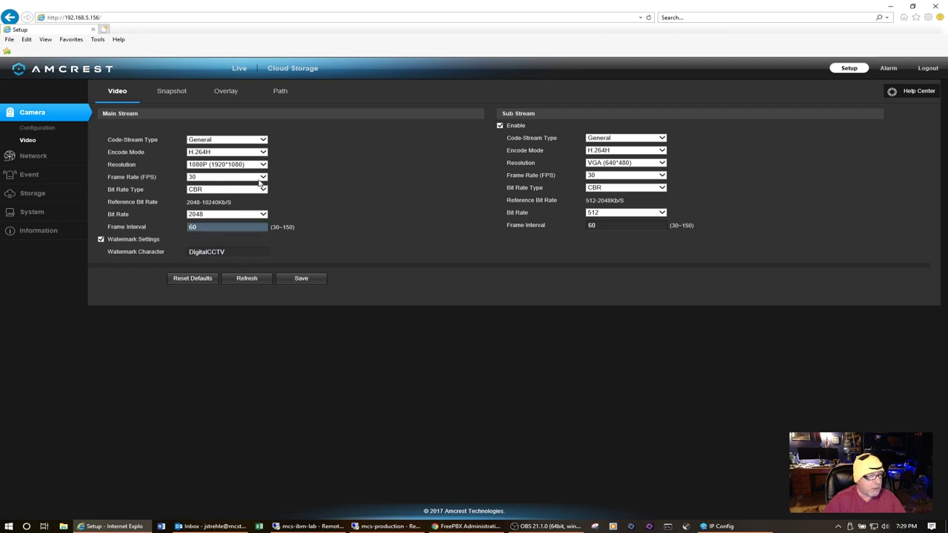
click(183, 90)
click(228, 94)
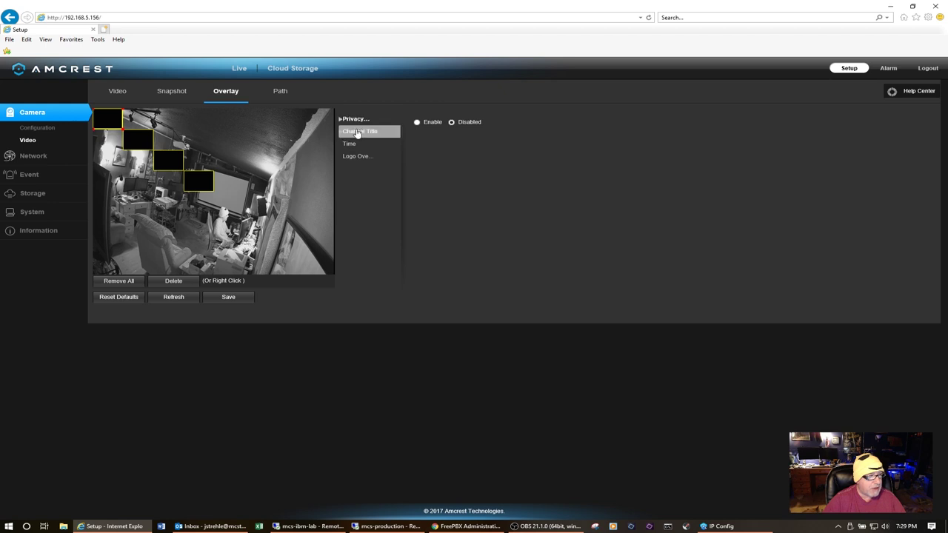
Step: Review the Channel Title and Time overlays, then set Logo Overlay to Disabled and save
click(359, 132)
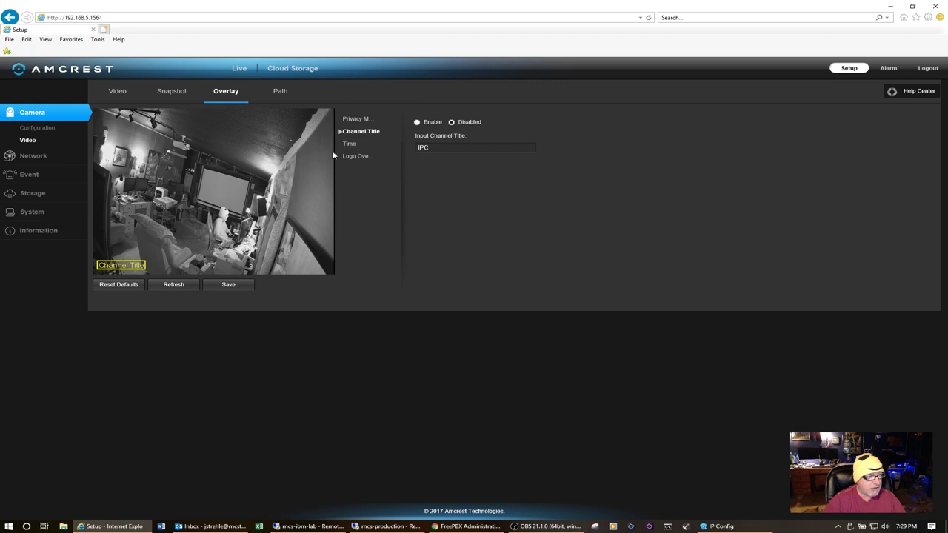
click(351, 145)
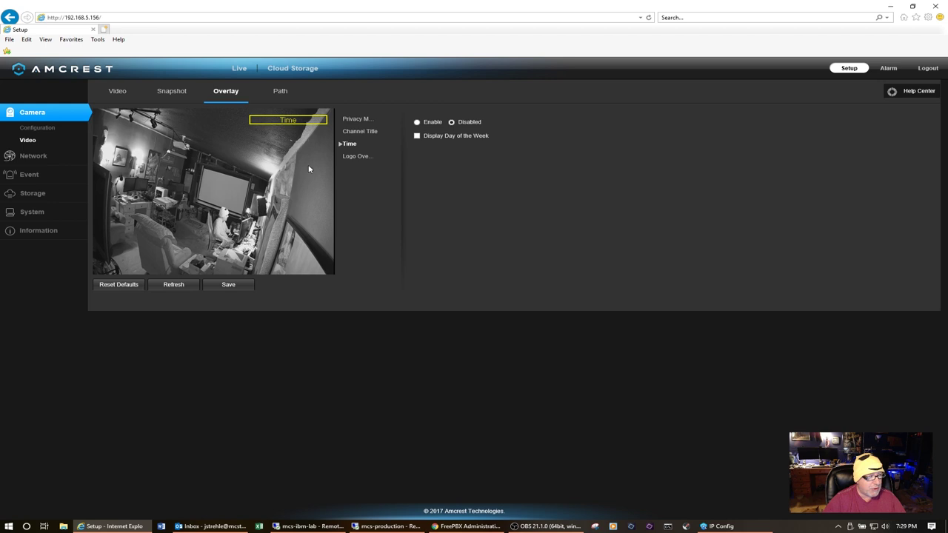
click(358, 156)
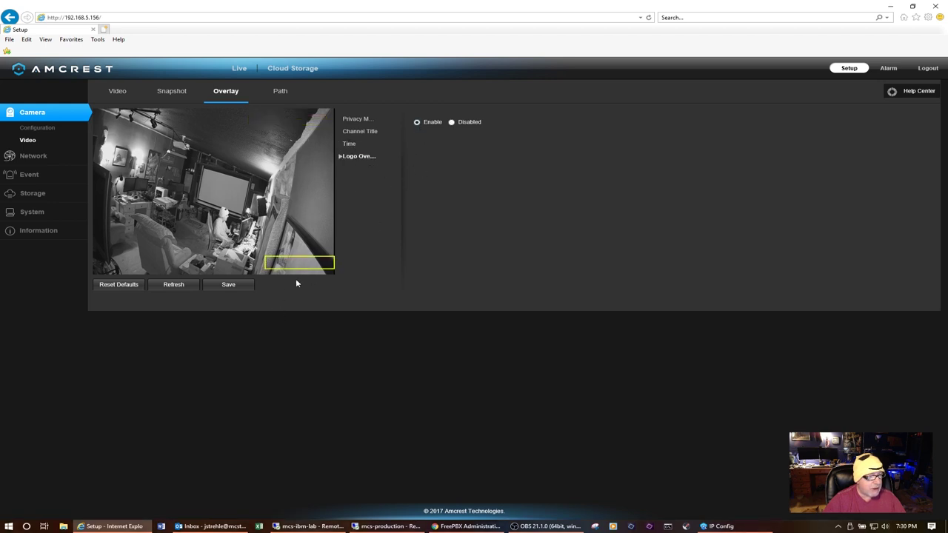
click(229, 285)
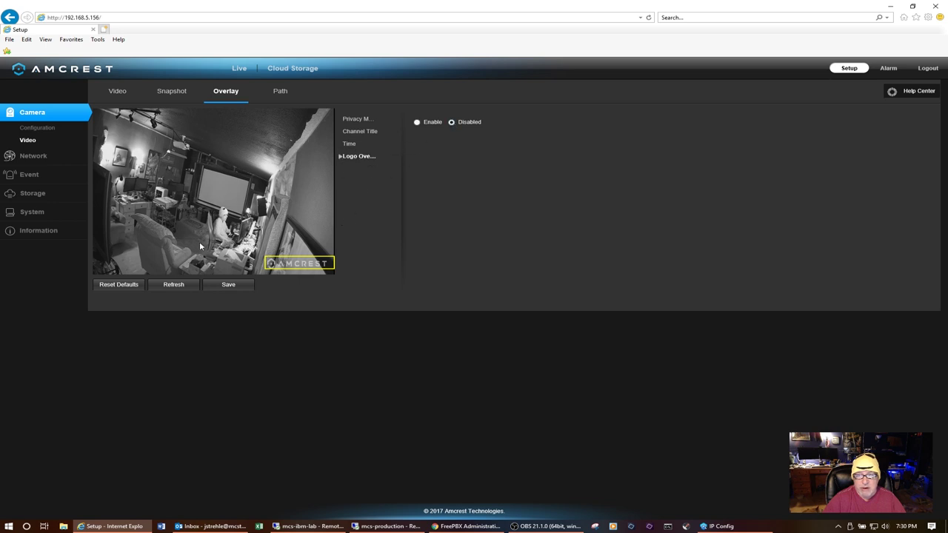
click(238, 288)
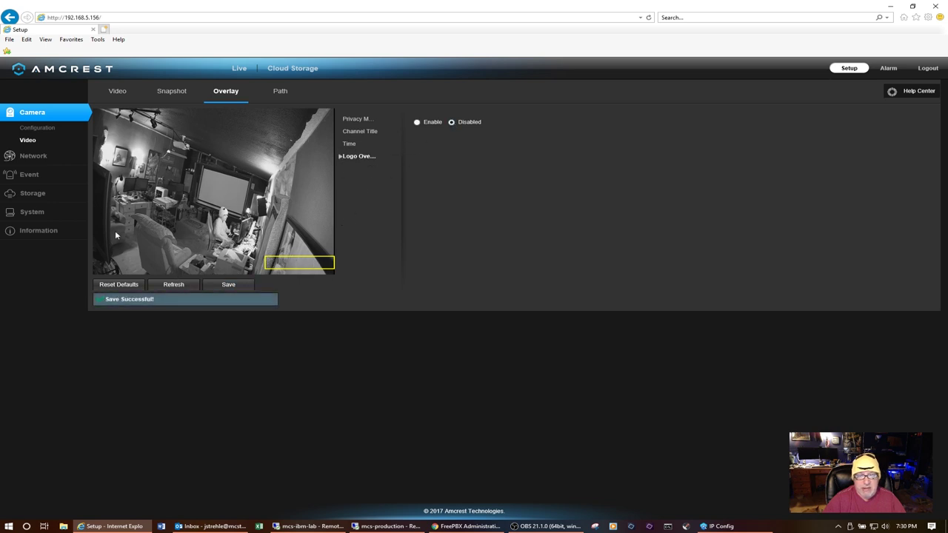
click(33, 155)
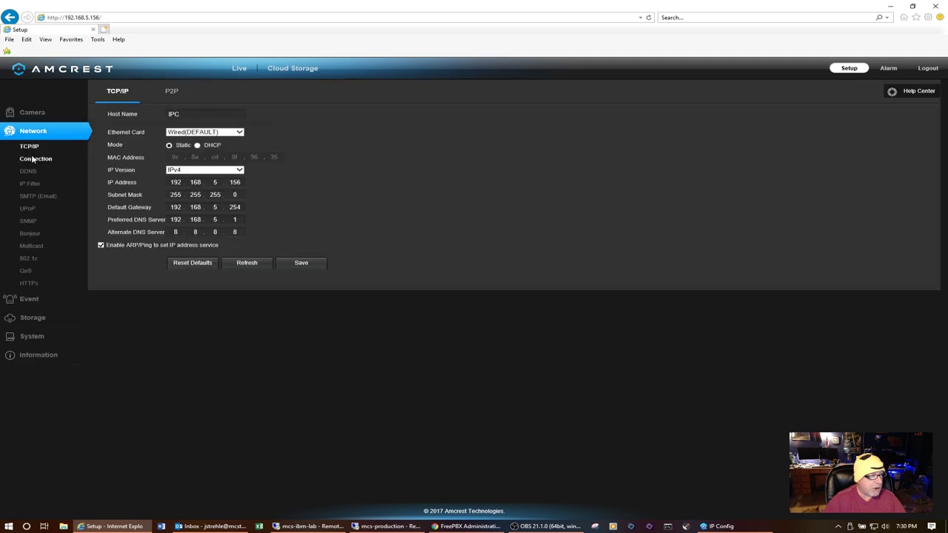
Step: Review the Network Connection ports and the Storage Schedule, Destination and Record Control pages
click(36, 158)
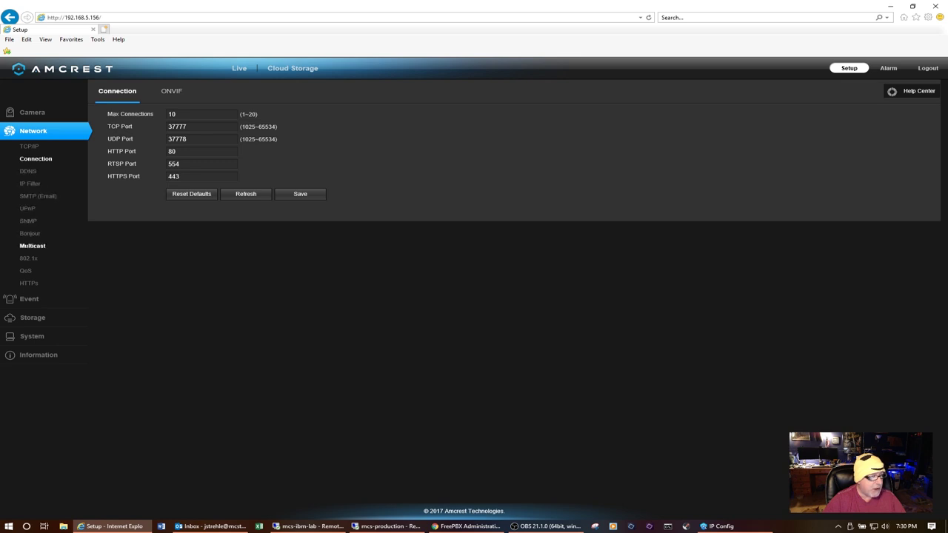
click(23, 298)
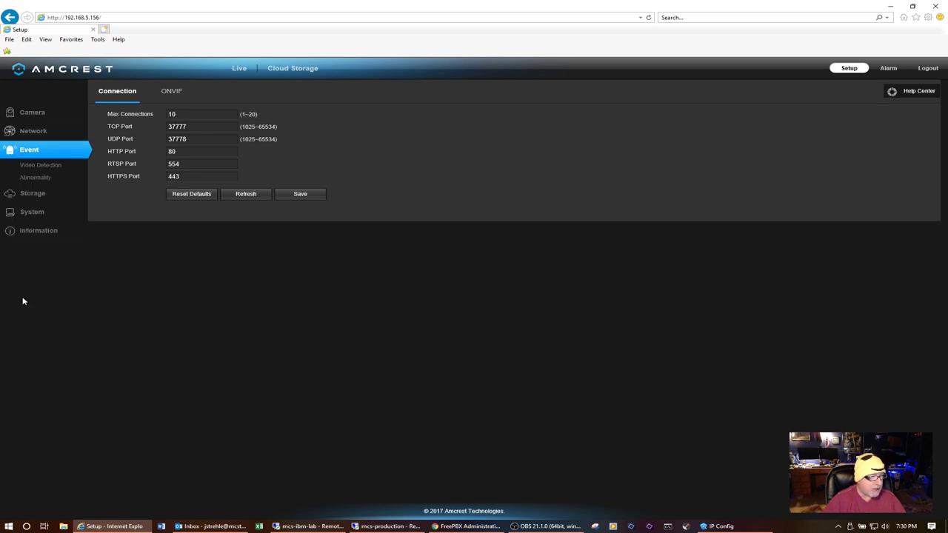
click(33, 193)
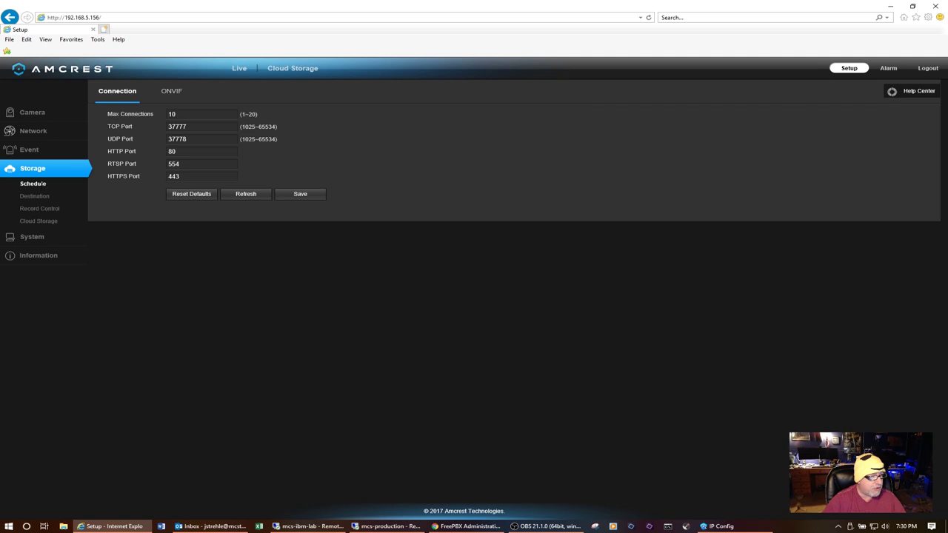
click(33, 183)
click(40, 195)
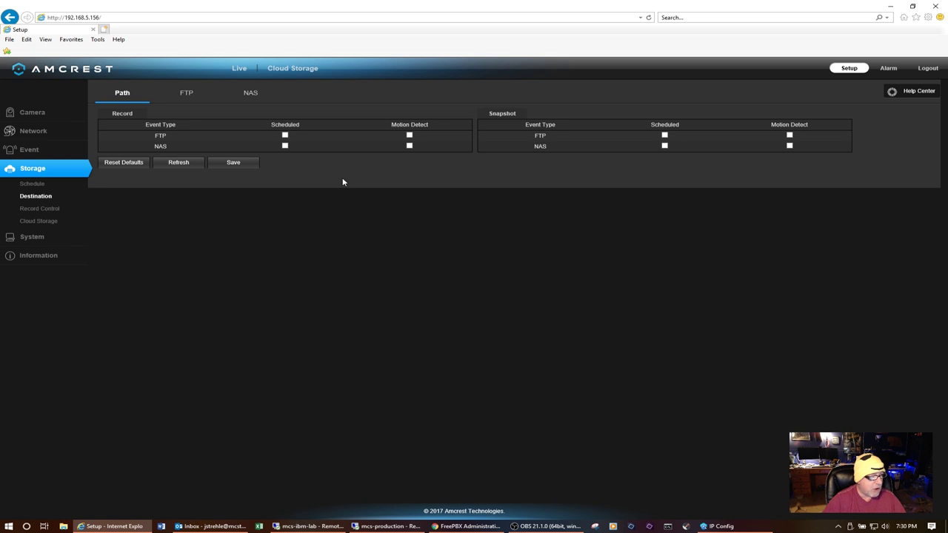
click(41, 208)
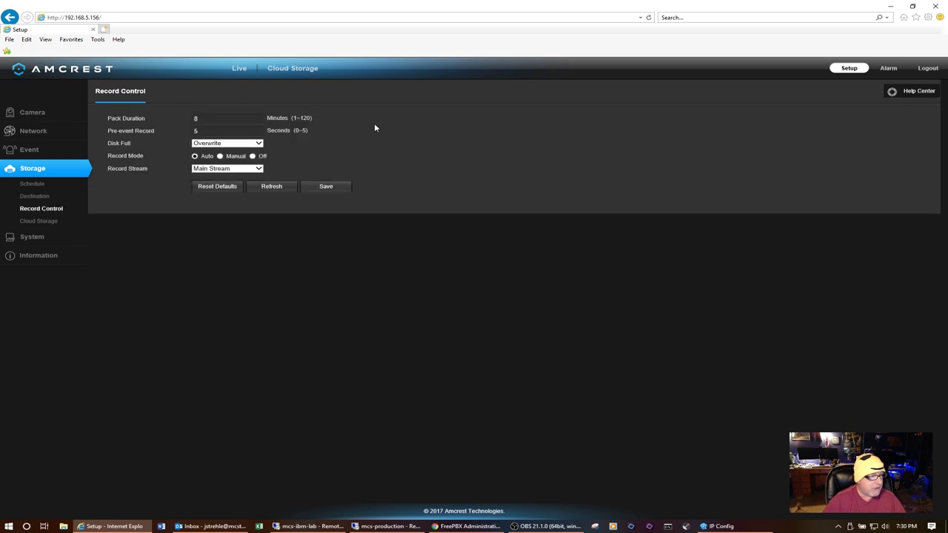
Step: Look over the System General and Upgrade pages, then open Camera Configuration
click(55, 238)
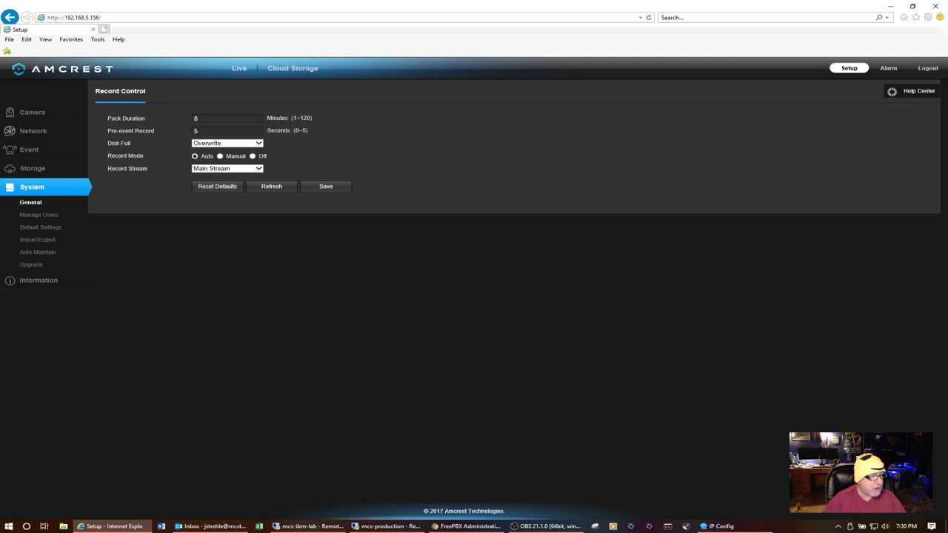
click(30, 202)
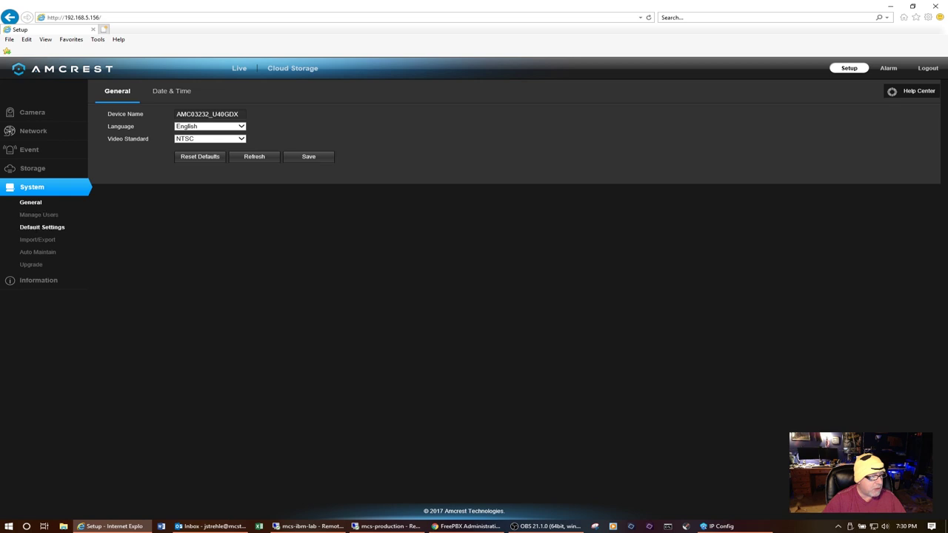
click(31, 264)
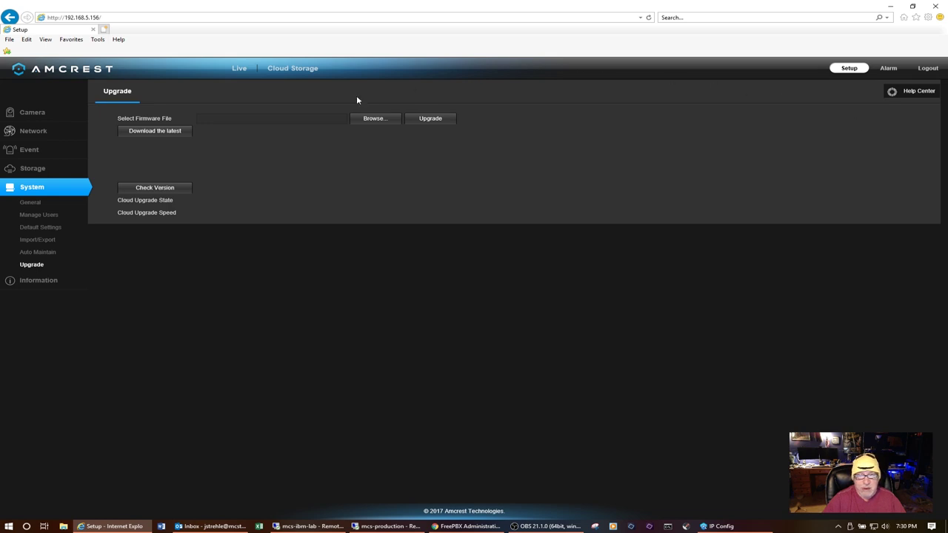
click(42, 117)
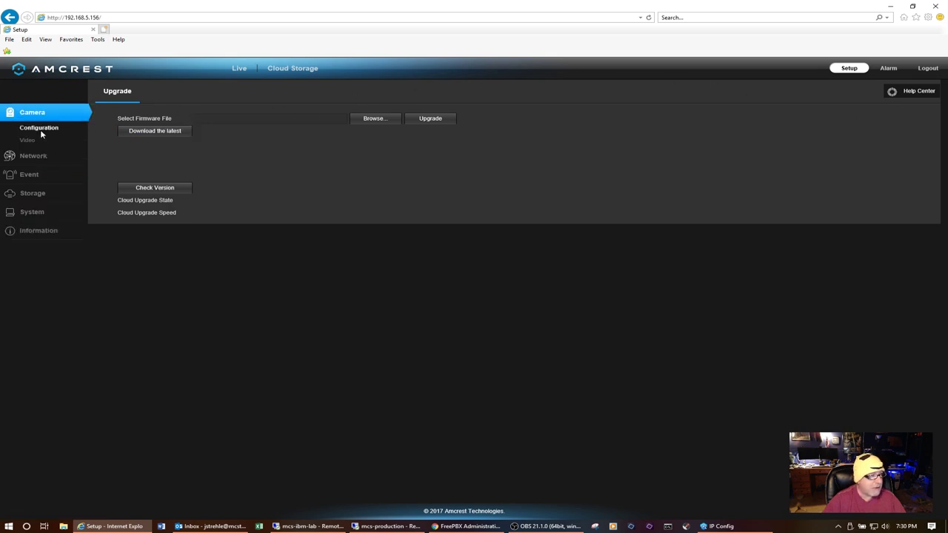
click(37, 128)
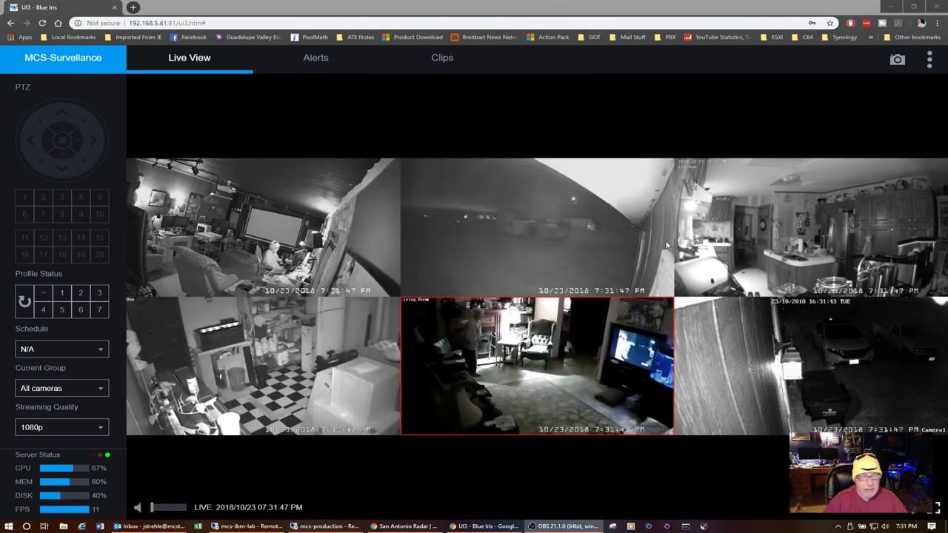
Step: Open the office camera's live feed full size from the six-camera grid
mouse_move(781, 223)
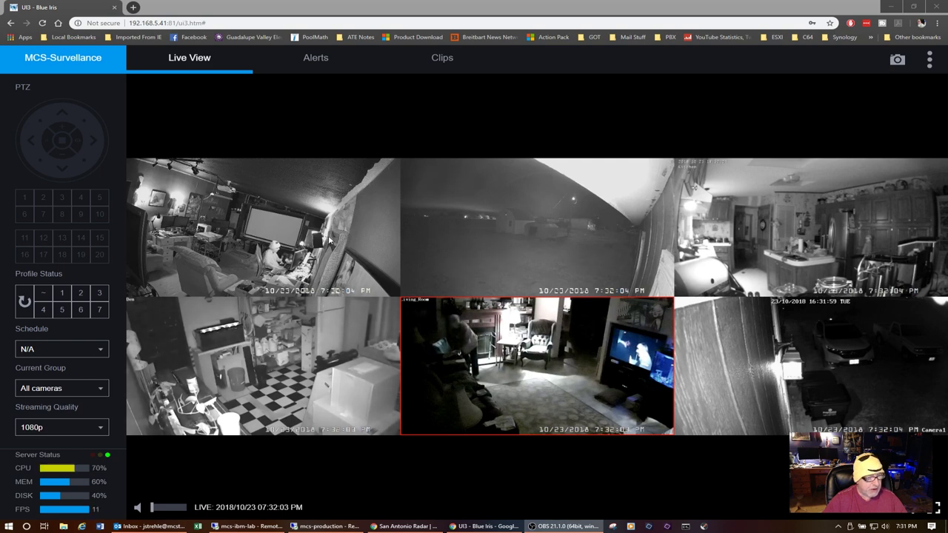
click(329, 237)
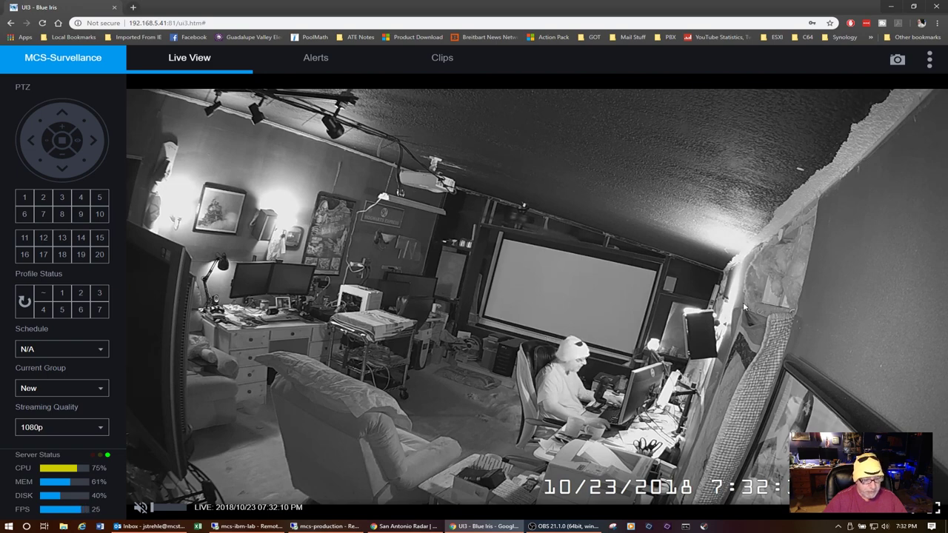
Step: Zoom into the office feed and pan toward the room's left side
scroll(548, 276, up, 1)
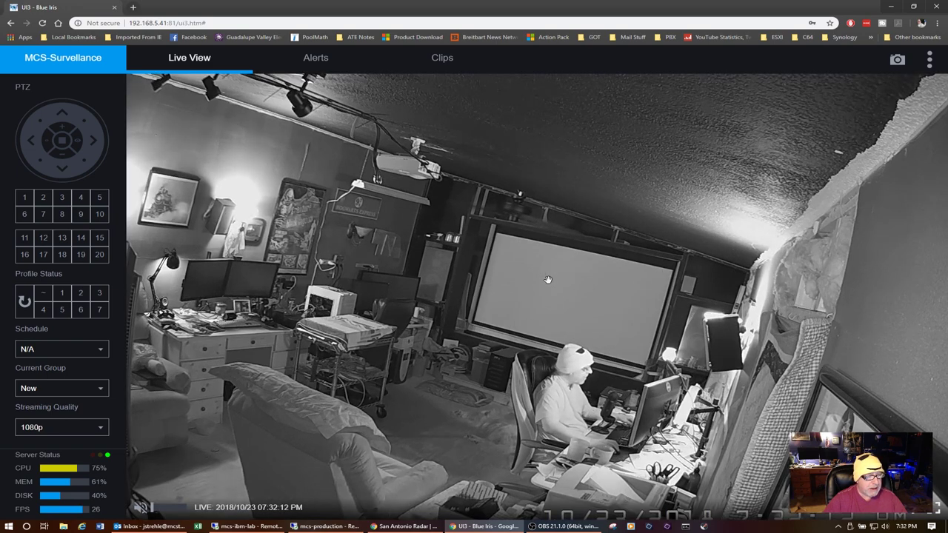
scroll(548, 279, up, 1)
drag(503, 271, 571, 216)
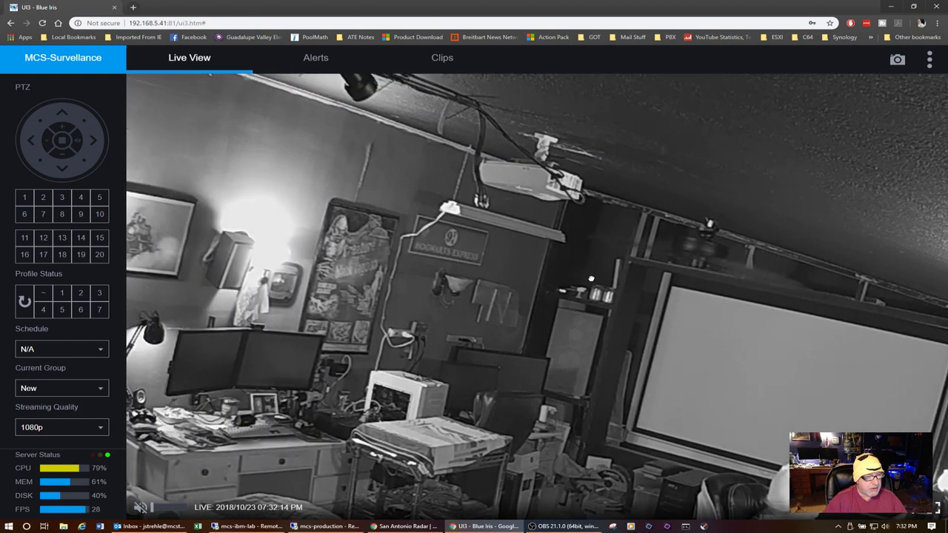
scroll(454, 222, up, 3)
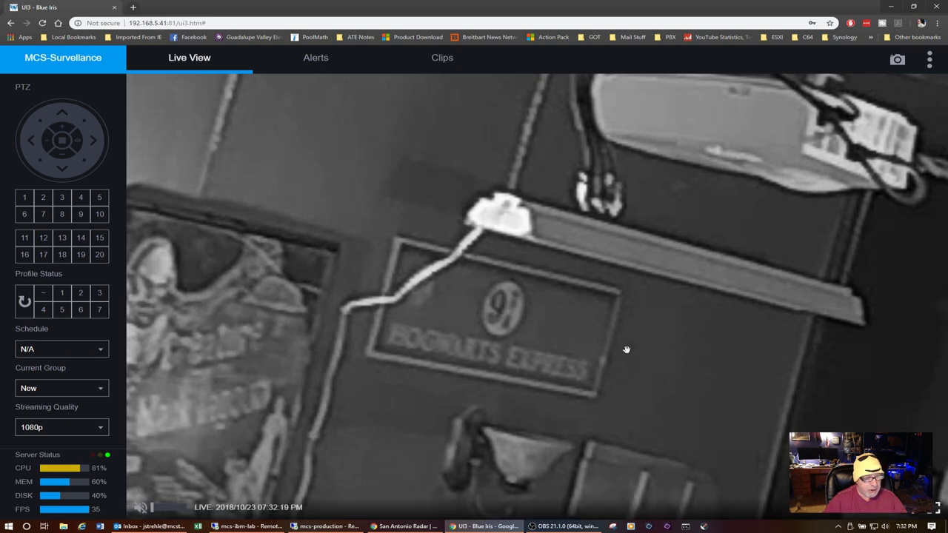
scroll(626, 349, down, 2)
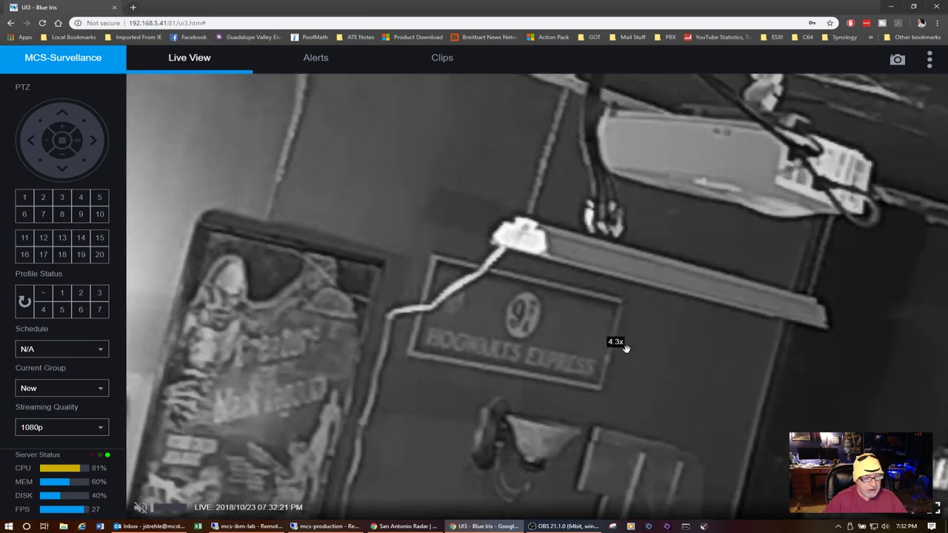
scroll(626, 349, down, 1)
scroll(626, 348, down, 3)
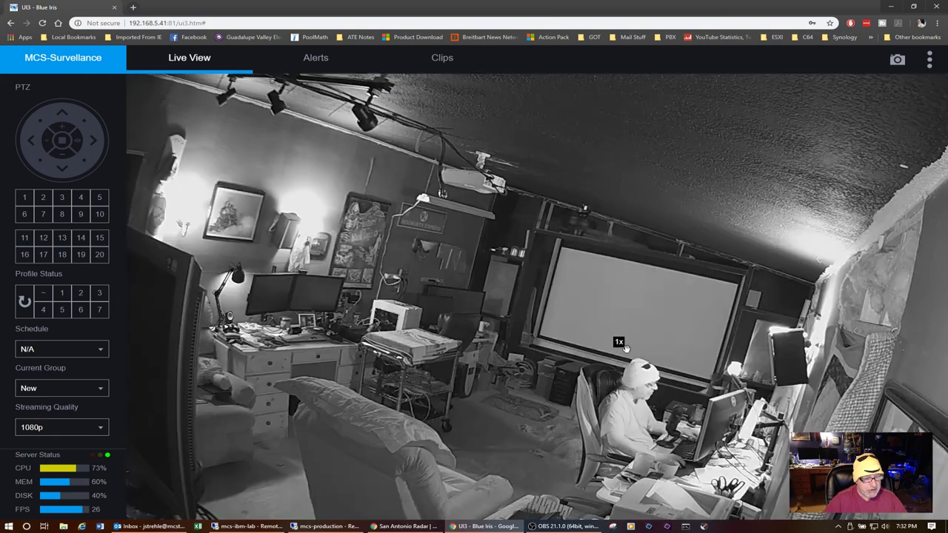
Step: Zoom back into the office feed and pan across the couch area
scroll(805, 349, up, 2)
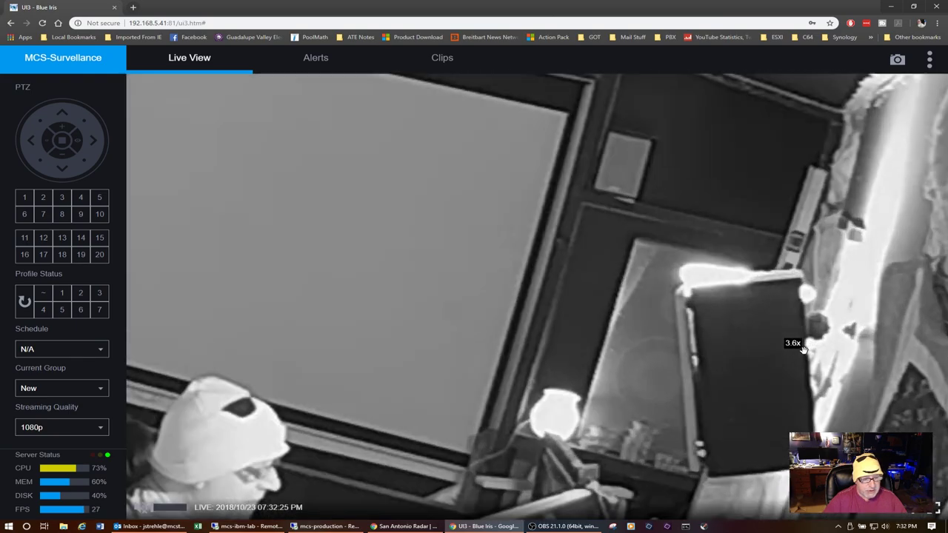
scroll(805, 349, down, 3)
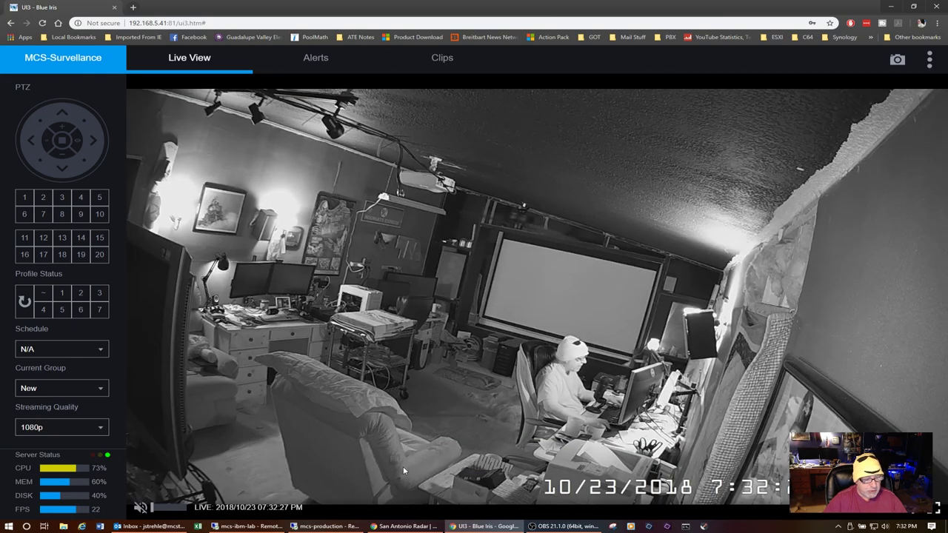
scroll(392, 455, up, 5)
drag(413, 455, 450, 322)
Step: Zoom out of the office feed, then show the Back Yard 1 camera full size
scroll(422, 311, down, 5)
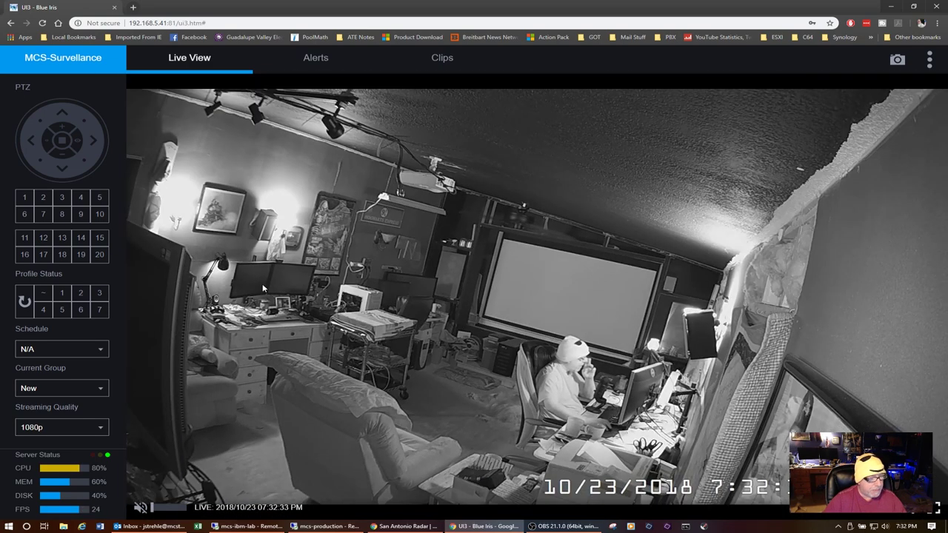
scroll(262, 307, up, 5)
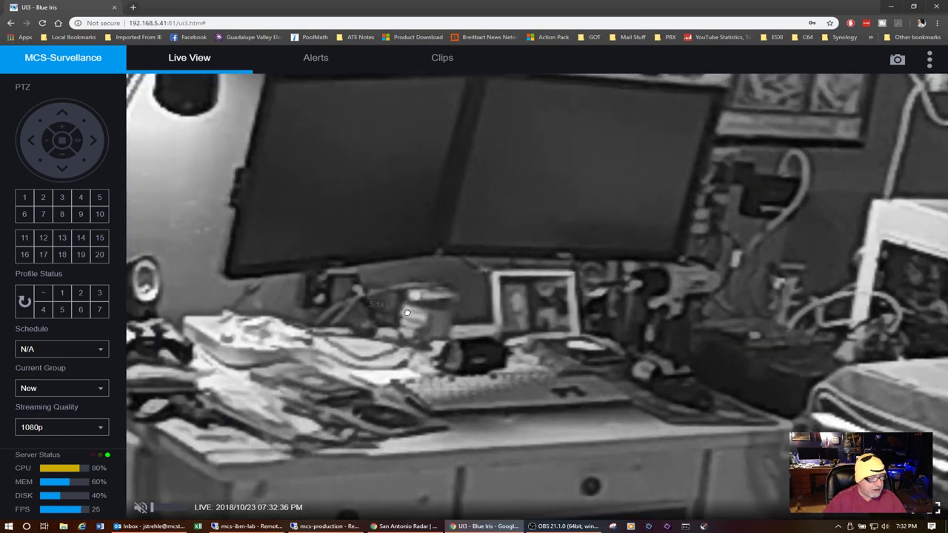
scroll(587, 388, down, 5)
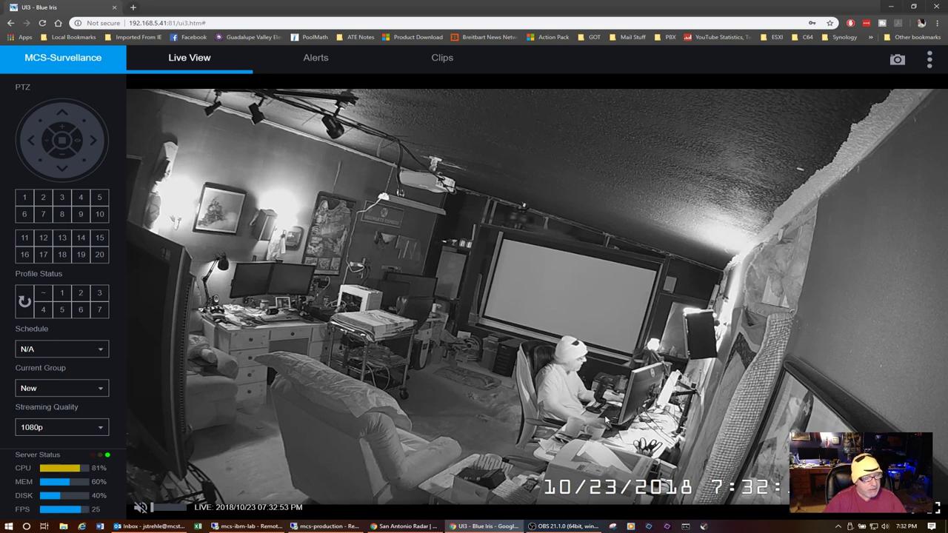
click(499, 277)
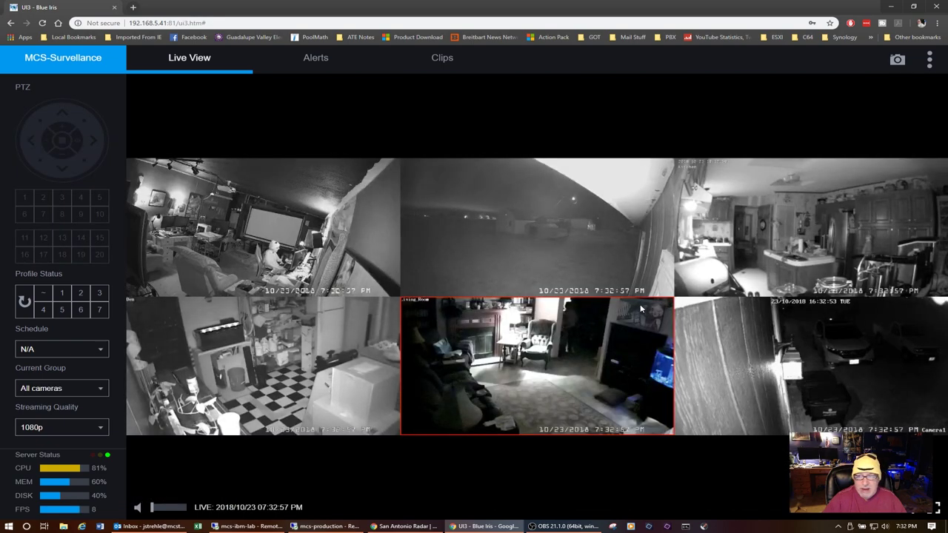
click(527, 233)
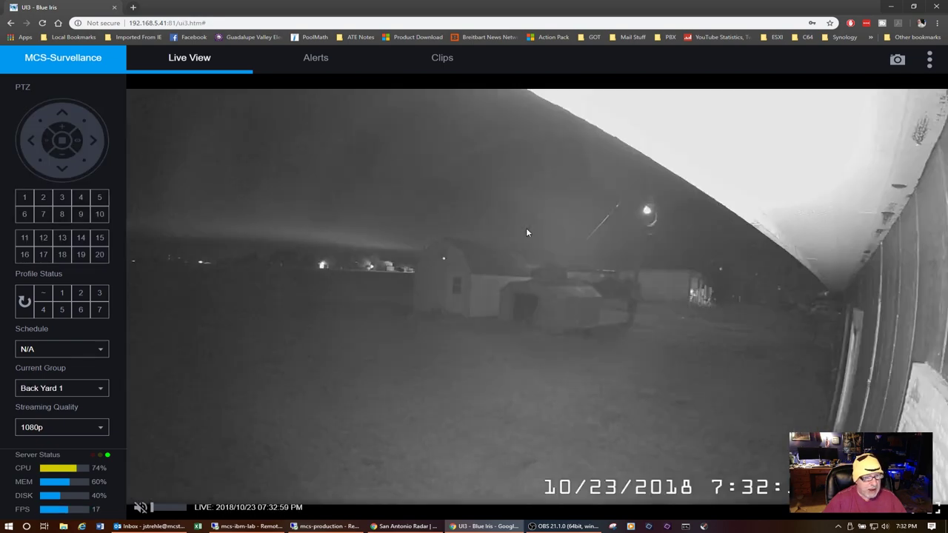